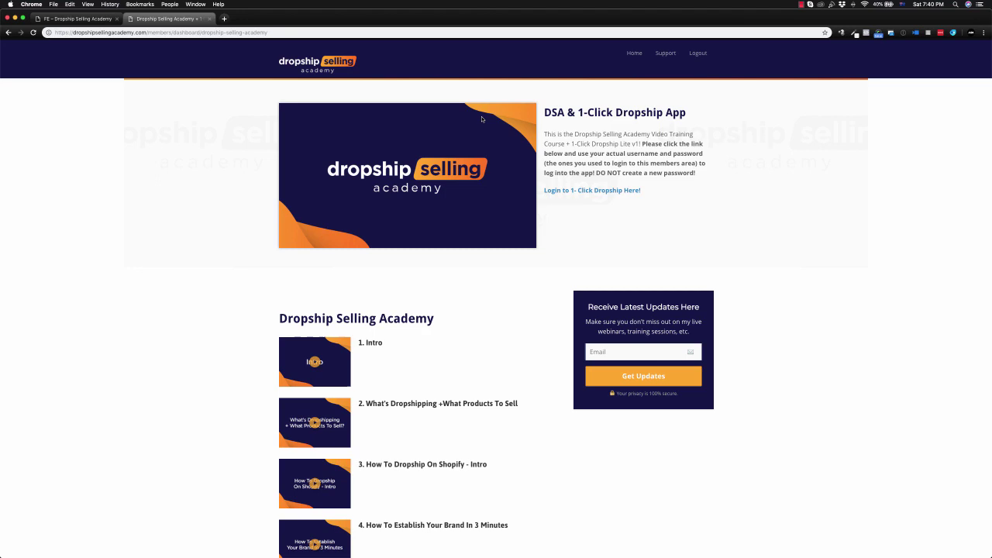
scroll(662, 155, "down", 2)
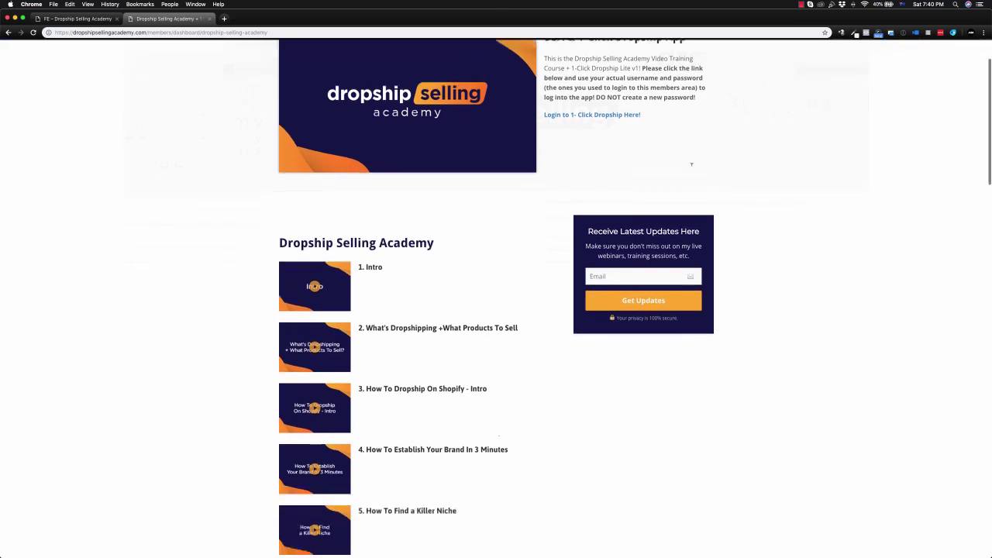
scroll(445, 250, "down", 2)
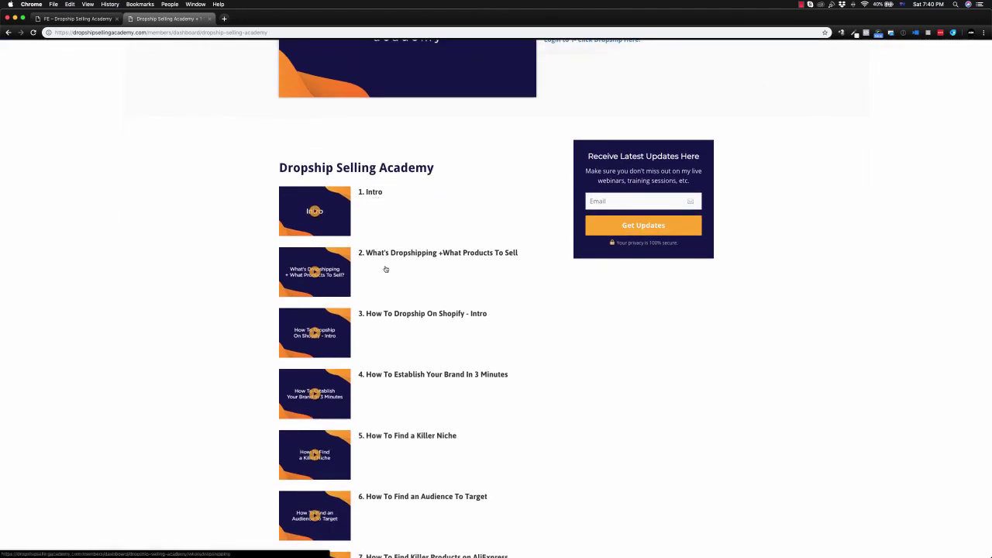
scroll(452, 272, "down", 2)
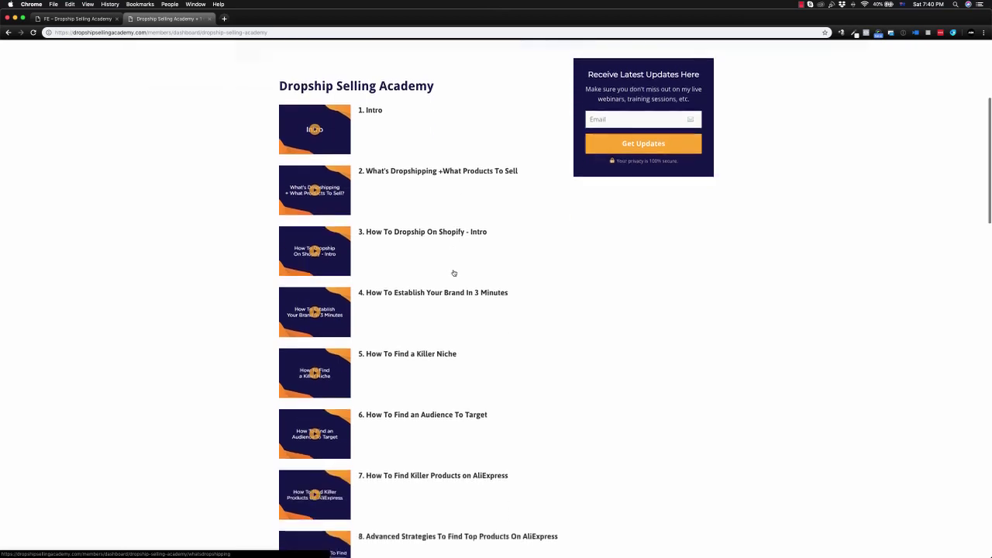
scroll(452, 272, "down", 1)
scroll(384, 278, "down", 1)
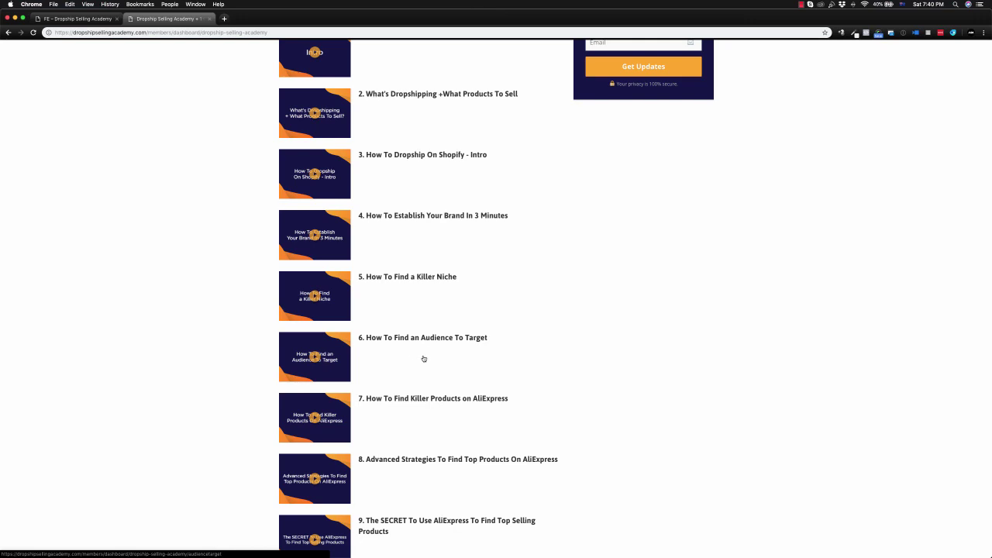
scroll(419, 354, "down", 2)
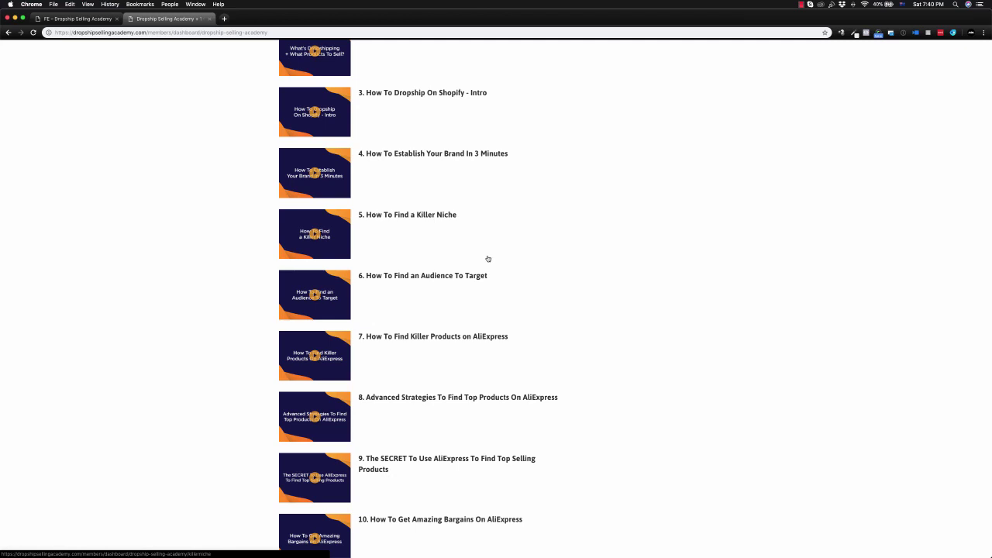
scroll(482, 260, "down", 2)
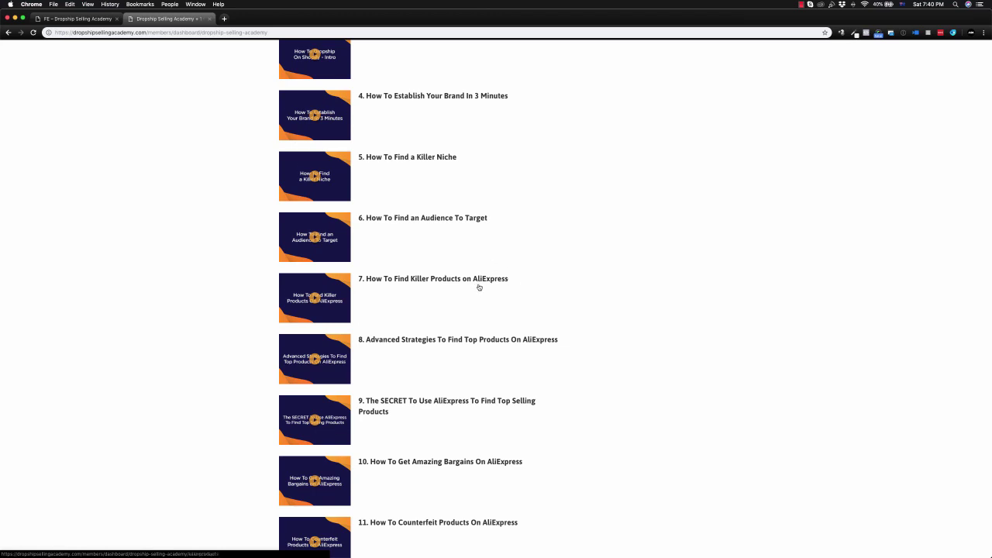
scroll(479, 287, "down", 2)
scroll(479, 287, "down", 1)
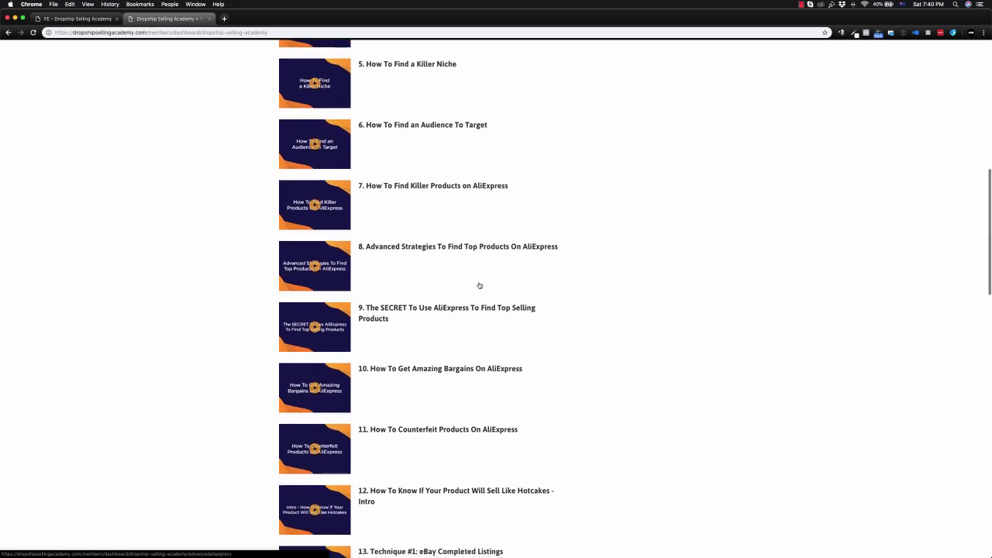
scroll(479, 286, "up", 1)
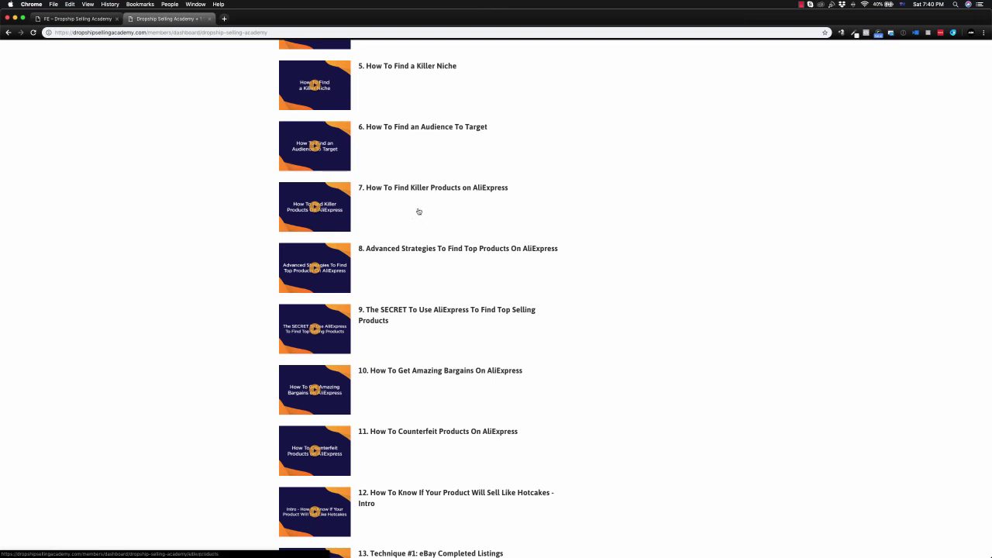
scroll(418, 211, "down", 4)
scroll(423, 225, "down", 1)
scroll(423, 228, "down", 1)
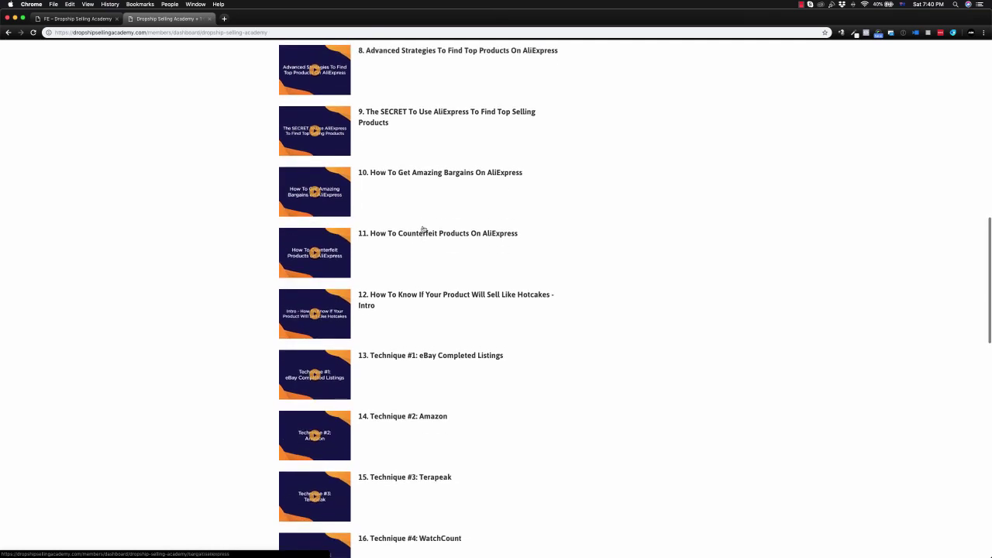
scroll(432, 273, "down", 2)
scroll(432, 273, "down", 2)
scroll(434, 273, "down", 3)
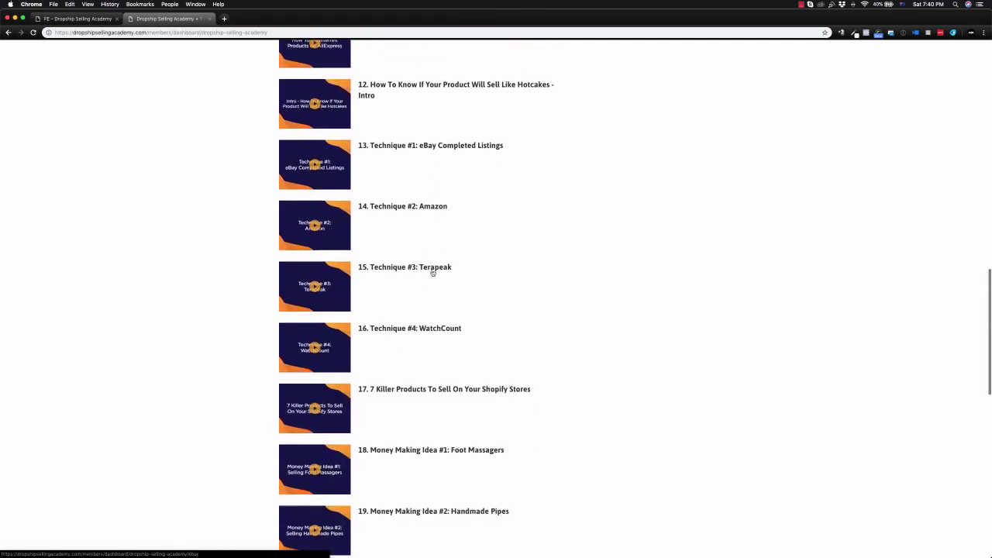
scroll(422, 217, "up", 1)
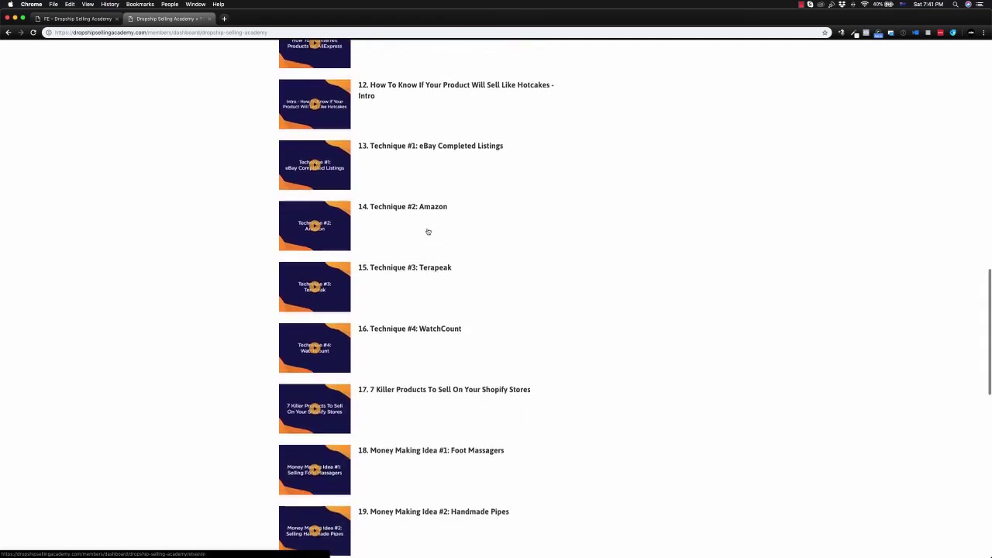
scroll(523, 284, "down", 1)
scroll(522, 283, "down", 3)
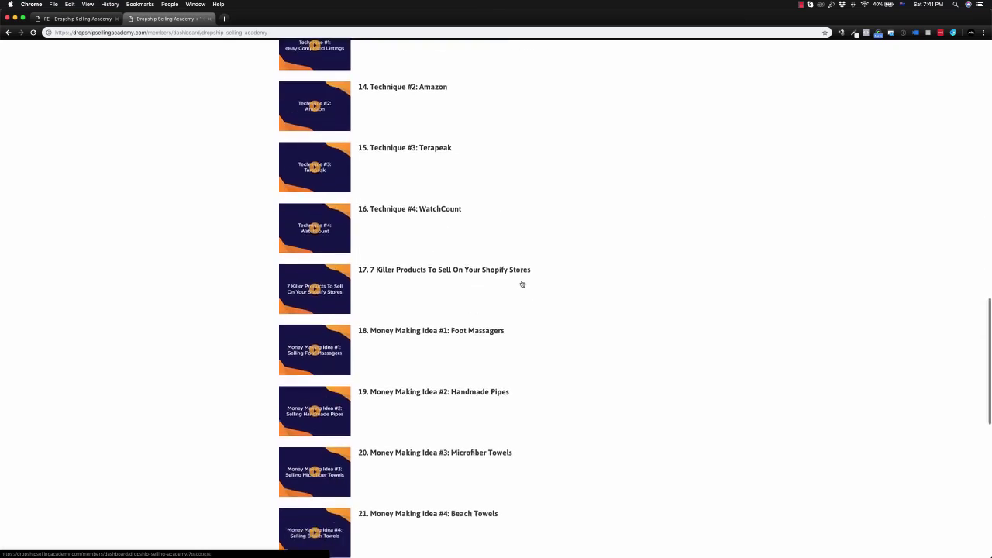
scroll(521, 283, "down", 2)
scroll(523, 283, "down", 3)
scroll(465, 256, "down", 2)
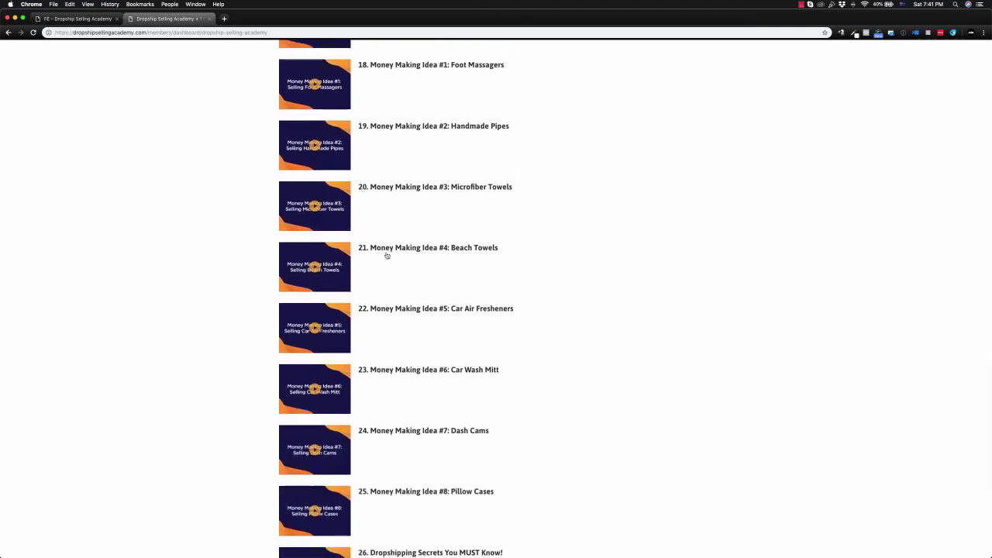
scroll(387, 257, "down", 4)
scroll(385, 271, "down", 1)
scroll(391, 281, "up", 3)
scroll(397, 284, "down", 5)
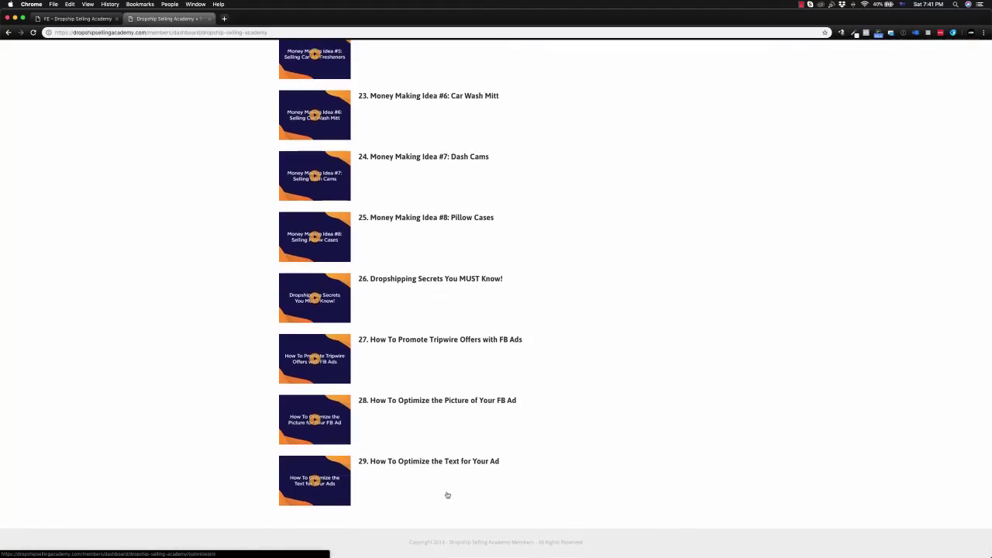
scroll(549, 405, "up", 15)
scroll(550, 406, "up", 10)
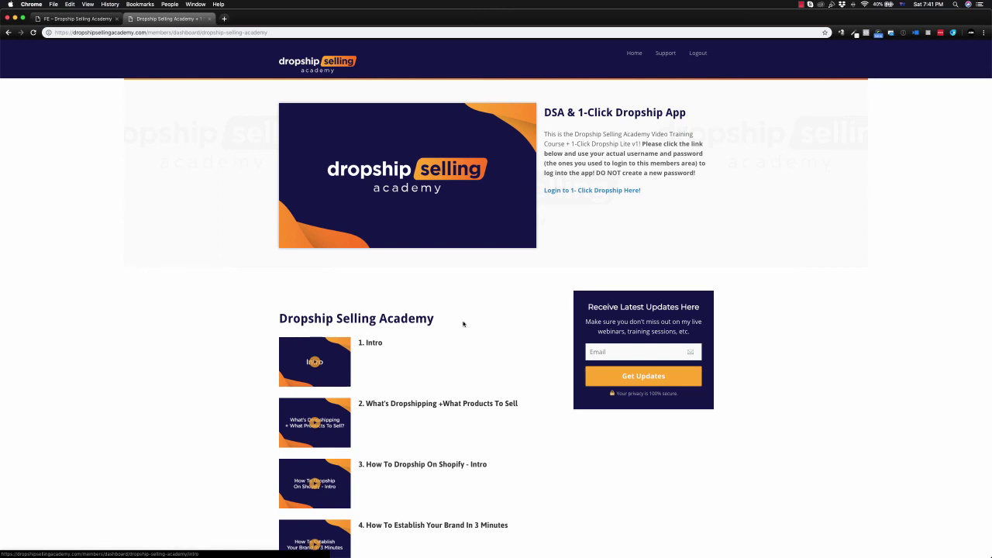
Step: Return to the members products grid and open the 1 Click Dropship PRO product
left_click(7, 33)
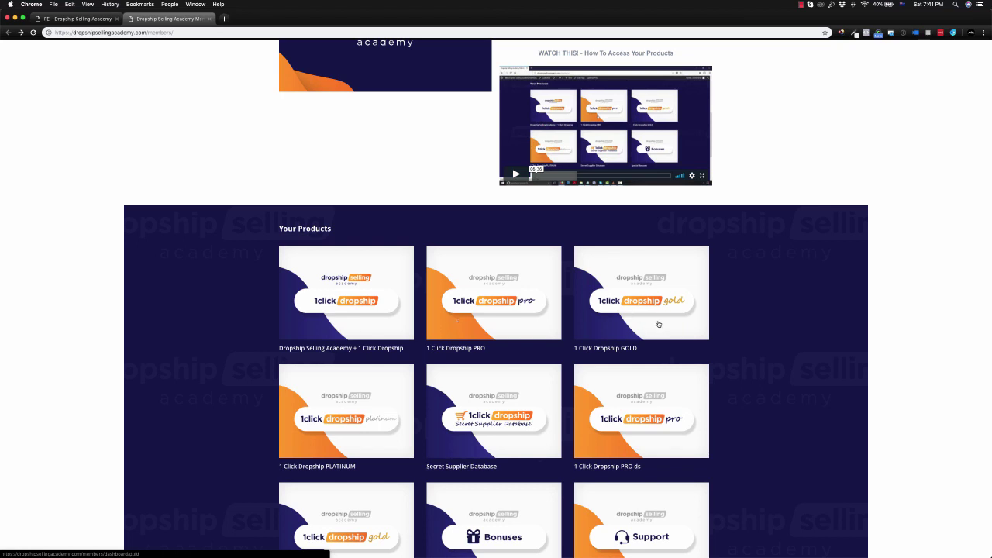
scroll(721, 314, "down", 1)
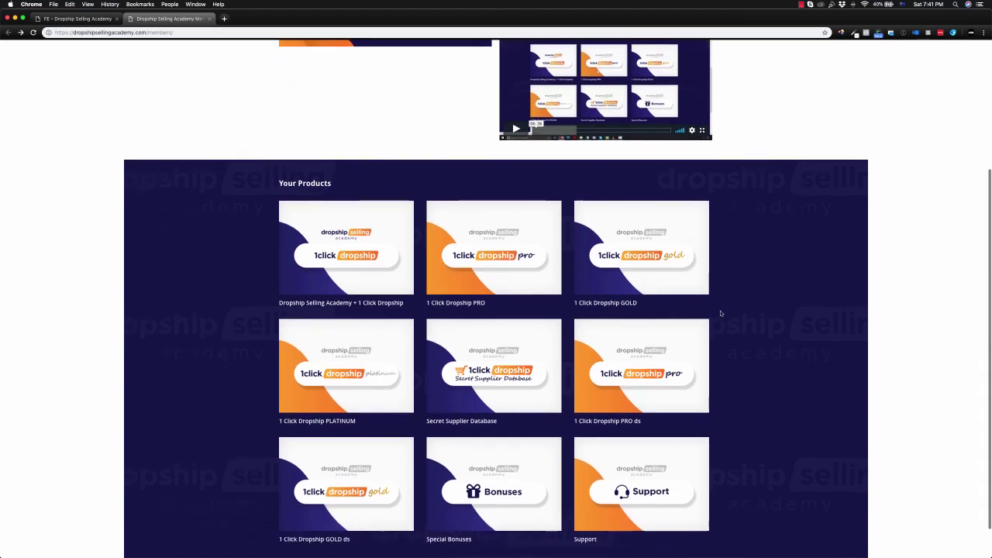
scroll(632, 293, "down", 1)
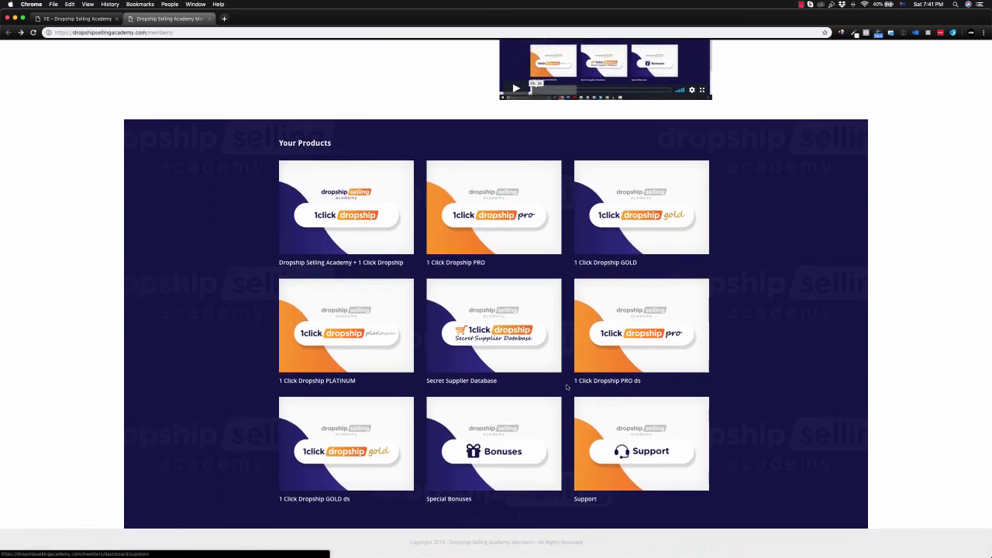
scroll(543, 333, "up", 1)
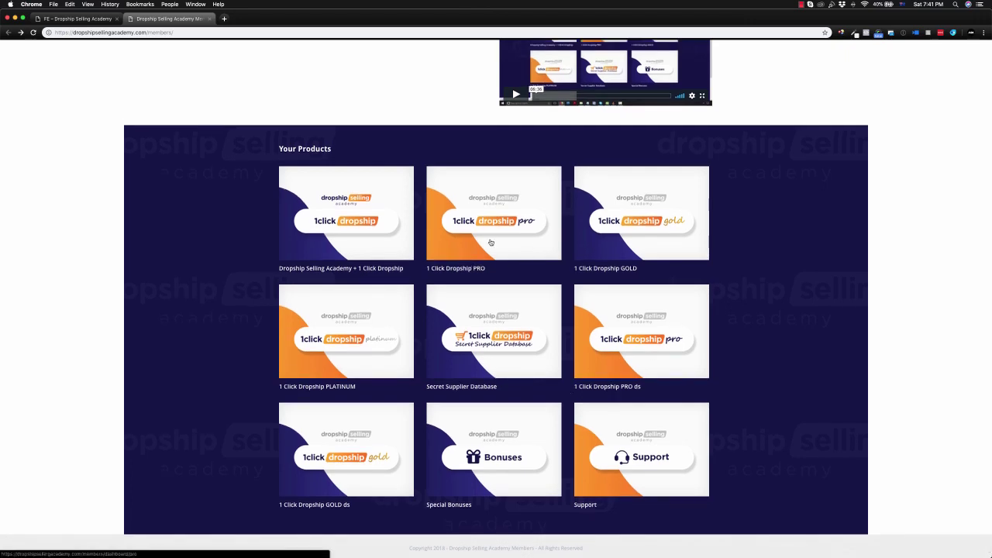
left_click(492, 232)
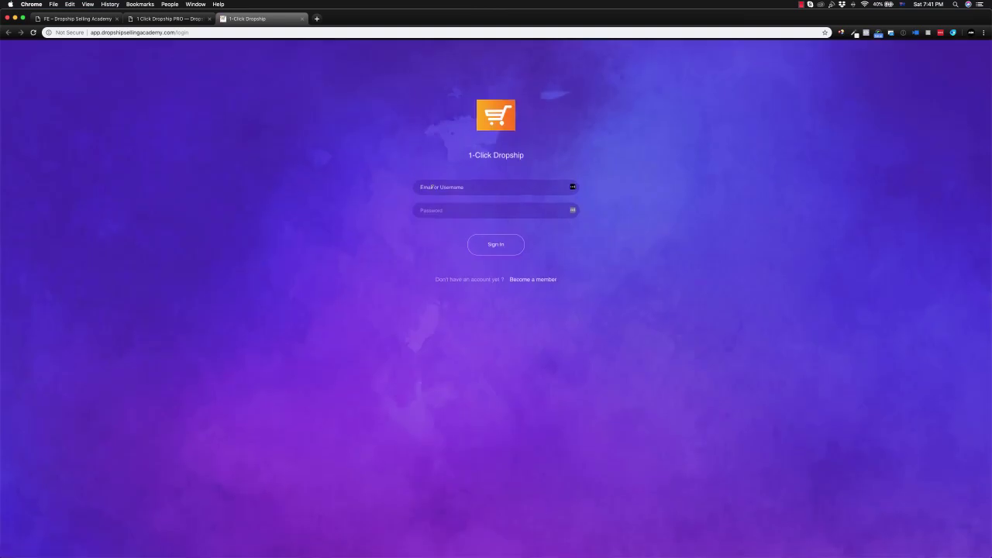
Step: Sign in with the account e-mail and password, declining LastPass's offer to save the password
type("katt")
key("Tab")
left_click(494, 244)
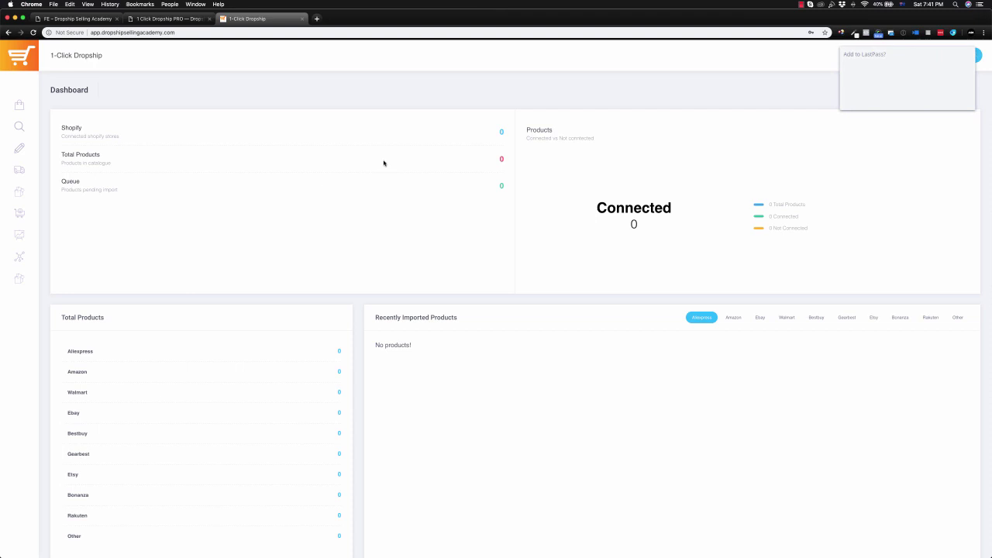
left_click(924, 100)
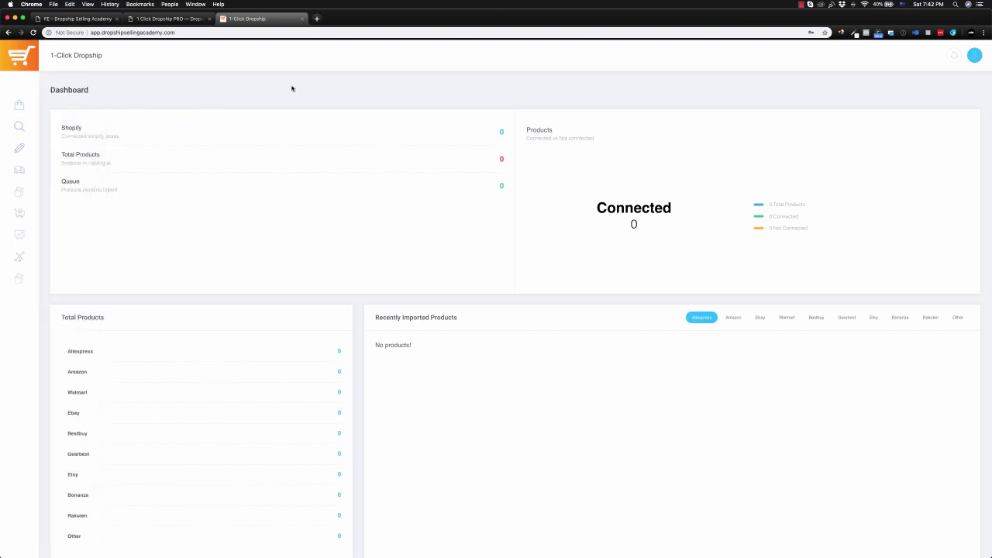
mouse_move(20, 127)
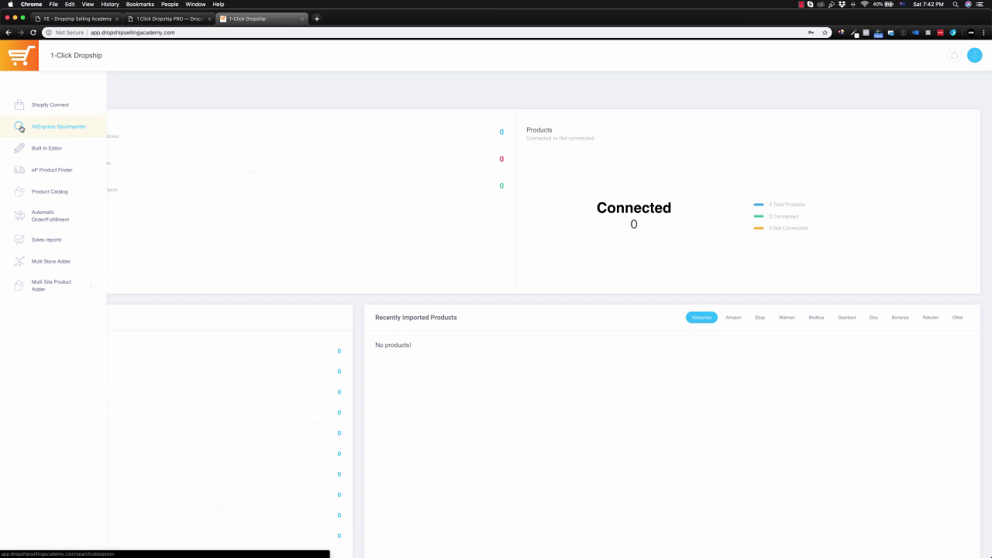
Step: Search Aliexpress Spy/Importer for 'yoga' with All categories, Keyword mode and no shipping method
left_click(39, 129)
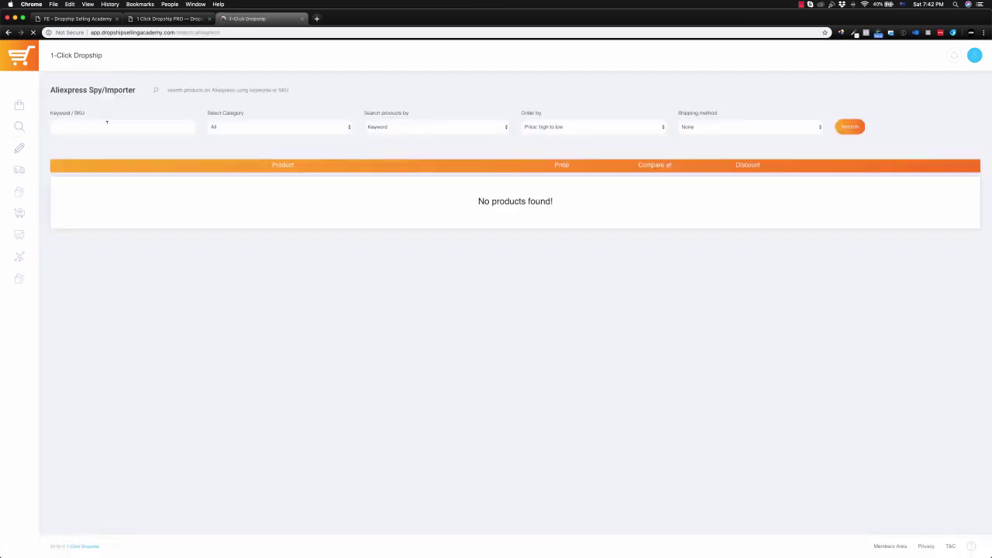
left_click(107, 122)
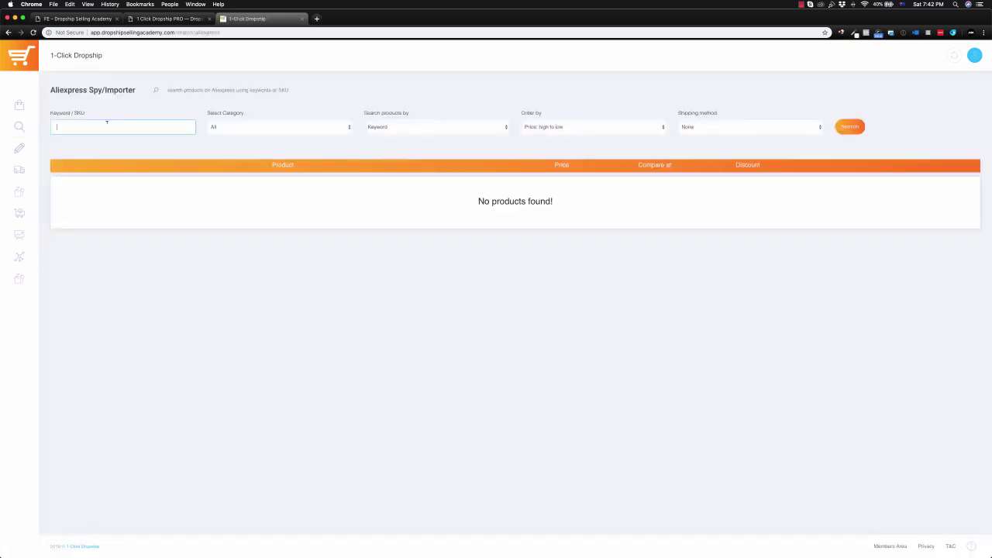
type("yoga")
left_click(308, 128)
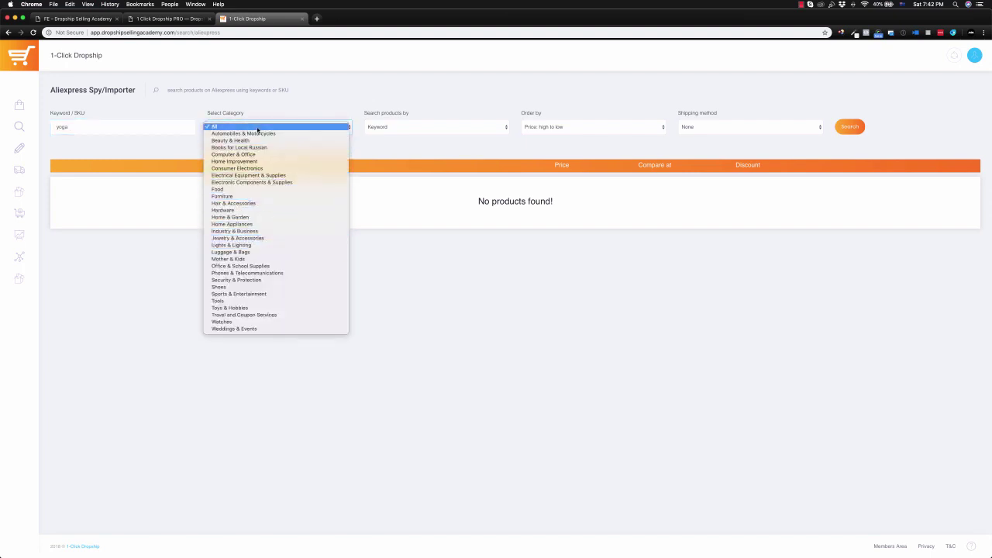
left_click(306, 106)
left_click(452, 127)
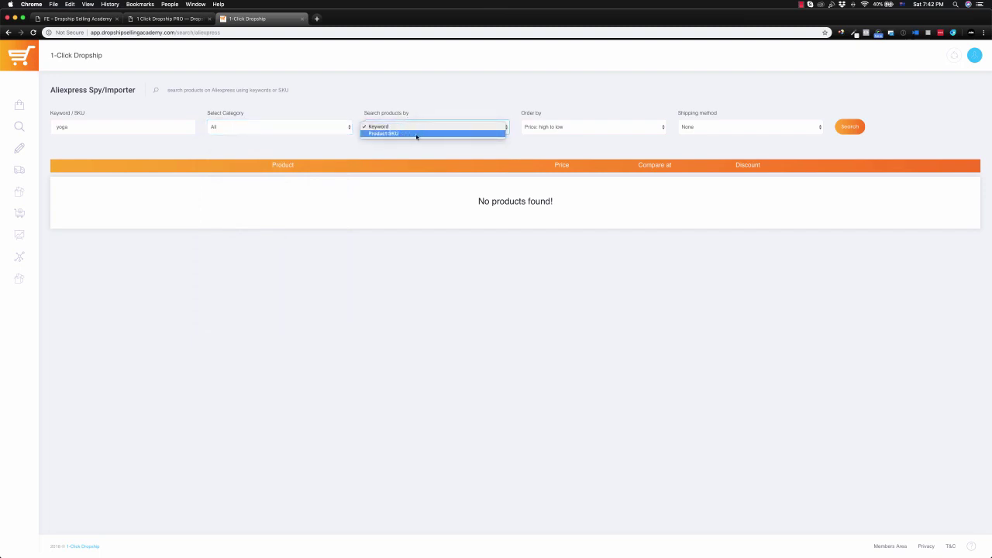
left_click(565, 132)
left_click(745, 125)
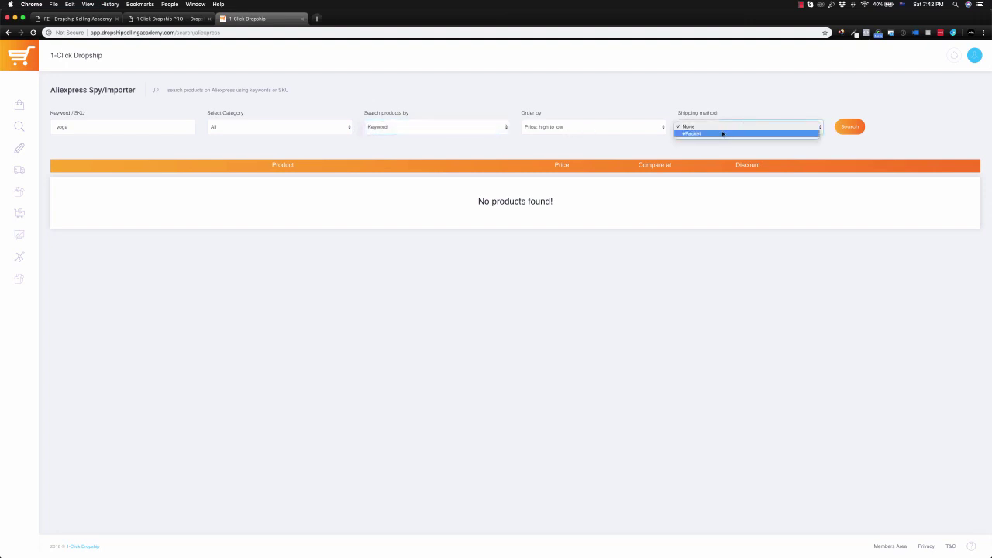
left_click(744, 104)
left_click(855, 126)
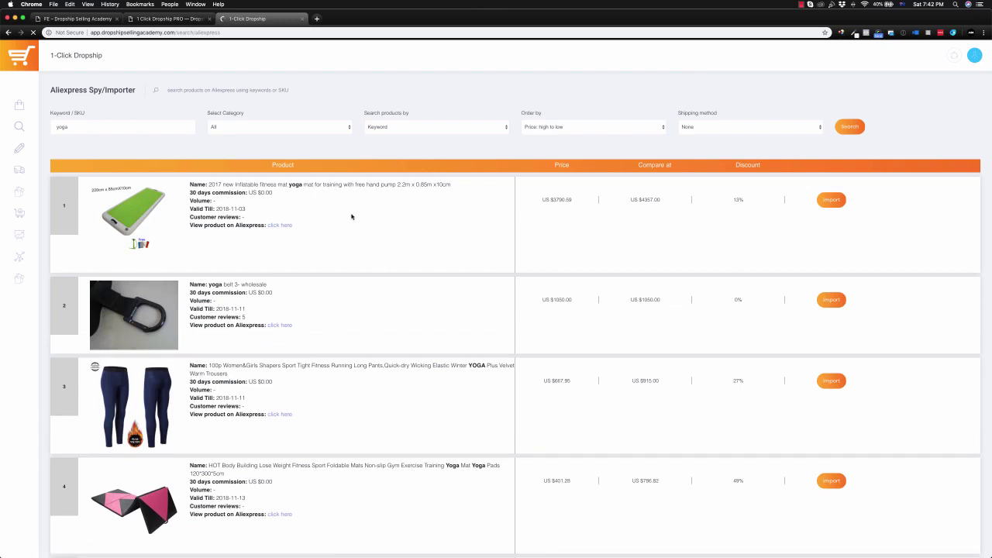
scroll(353, 217, "down", 2)
scroll(269, 293, "down", 5)
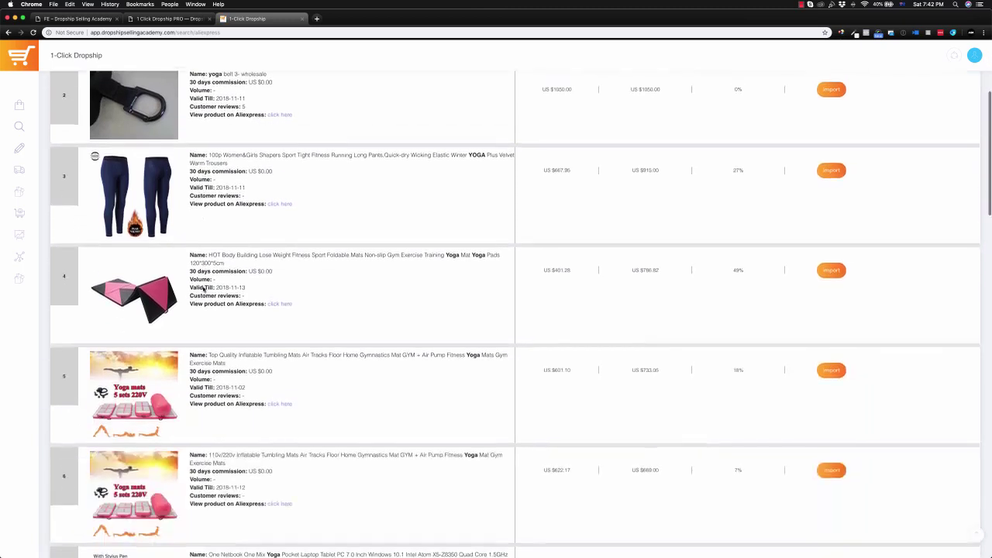
scroll(849, 272, "down", 3)
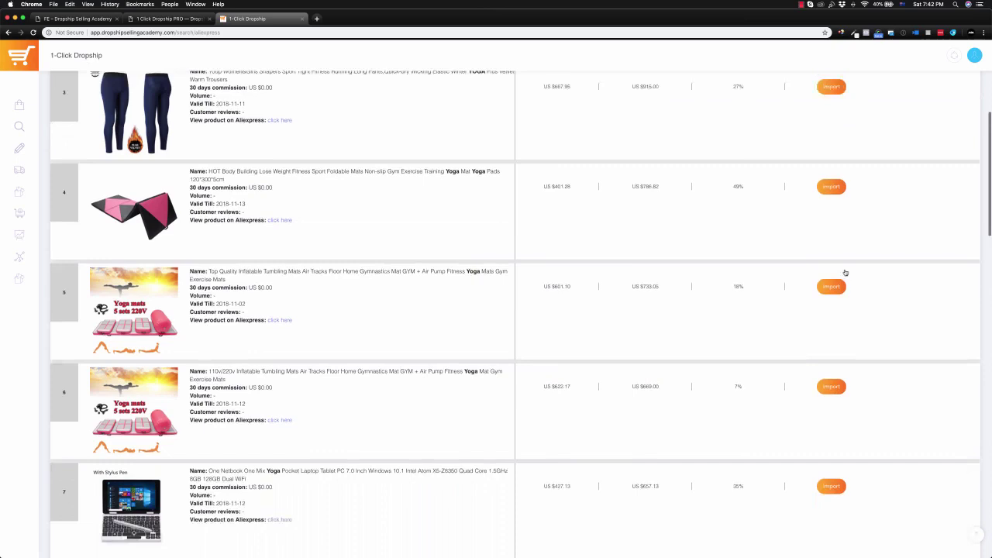
scroll(845, 273, "down", 6)
scroll(843, 274, "up", 15)
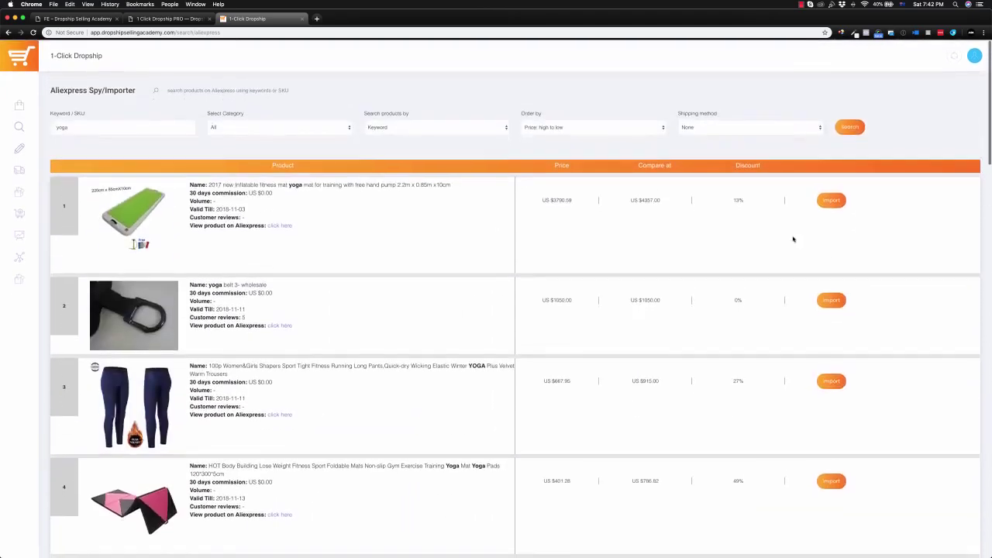
scroll(744, 249, "down", 8)
scroll(698, 333, "down", 2)
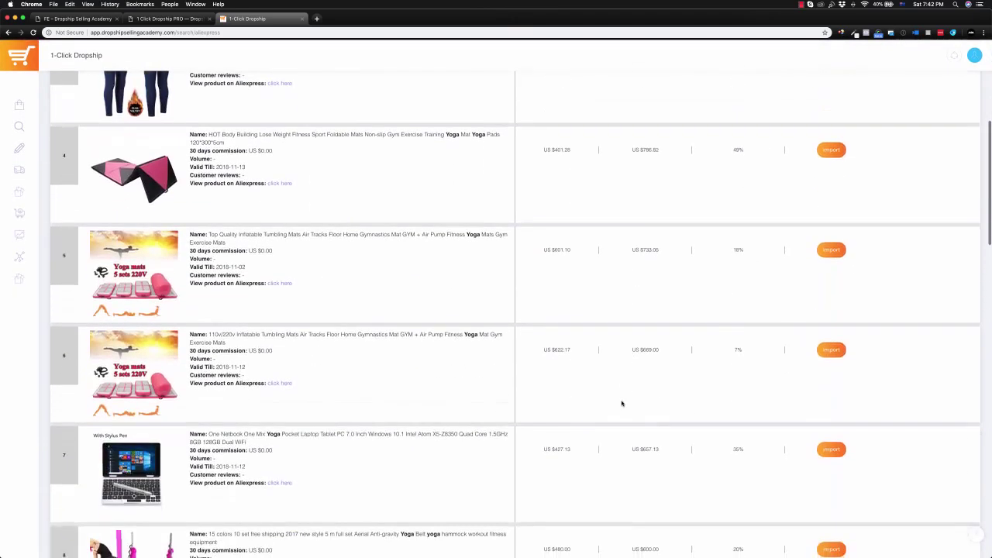
scroll(635, 401, "down", 7)
scroll(648, 401, "down", 3)
scroll(648, 401, "up", 15)
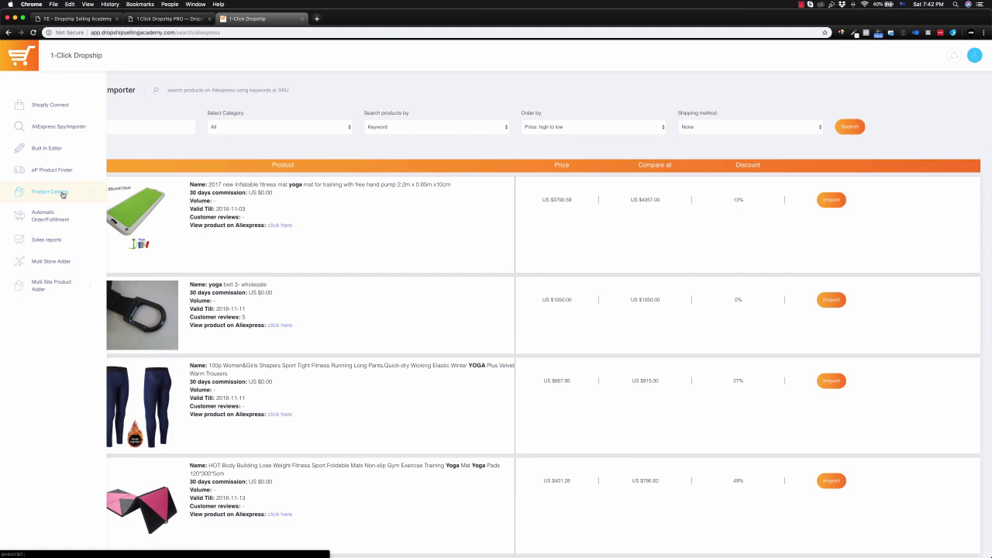
Step: Open Automatic Order/Fulfillment and inspect the Store dropdown, closing it without choosing a store
left_click(54, 217)
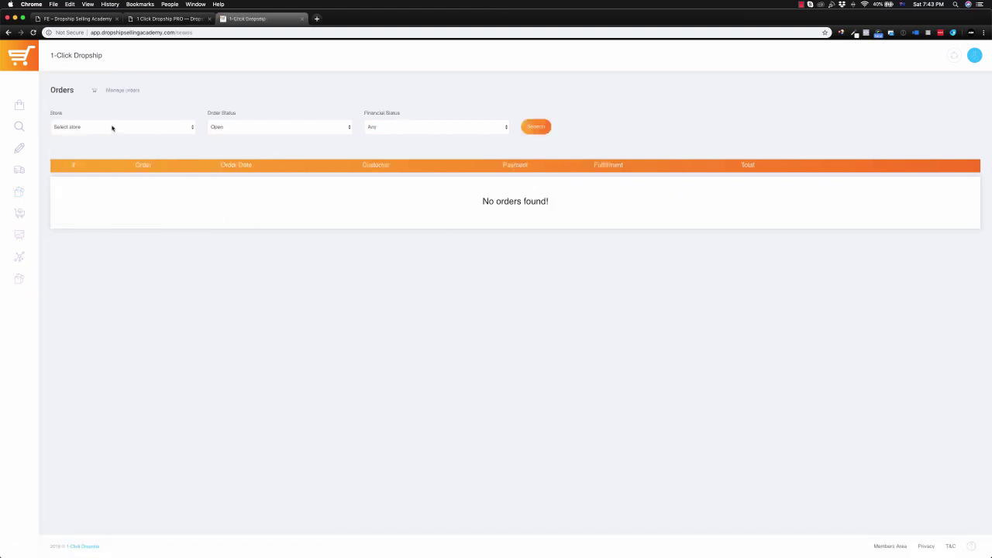
left_click(111, 127)
left_click(404, 117)
left_click(167, 18)
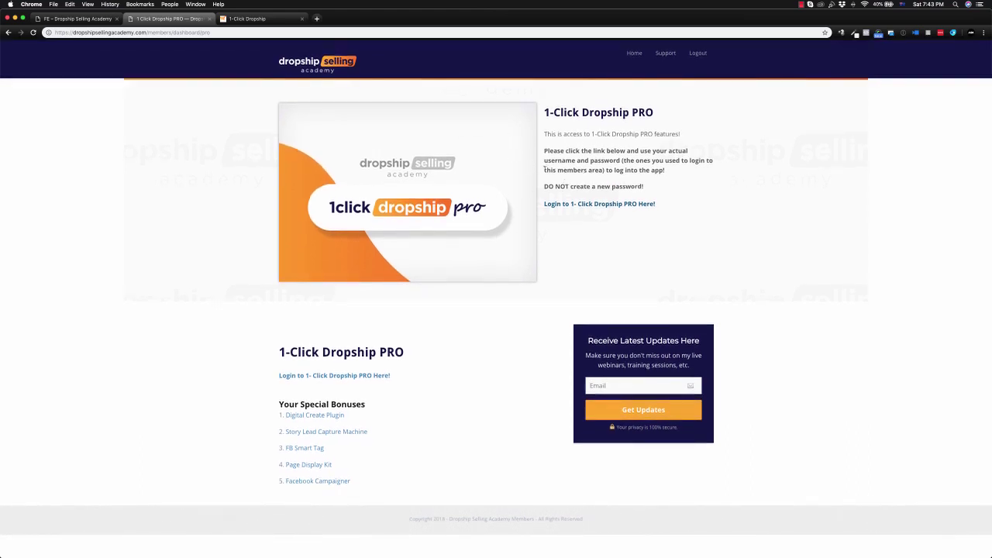
left_click(255, 19)
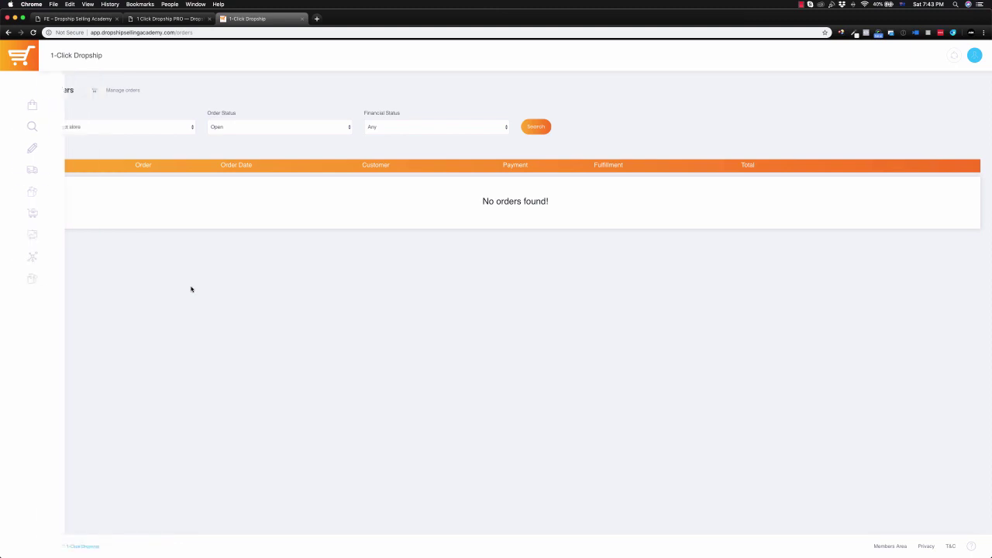
left_click(193, 17)
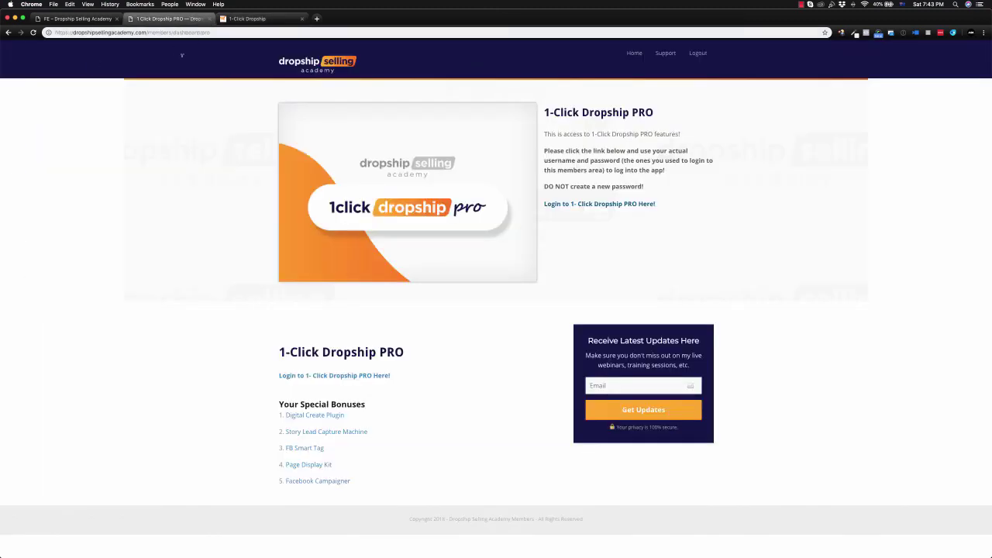
left_click(279, 19)
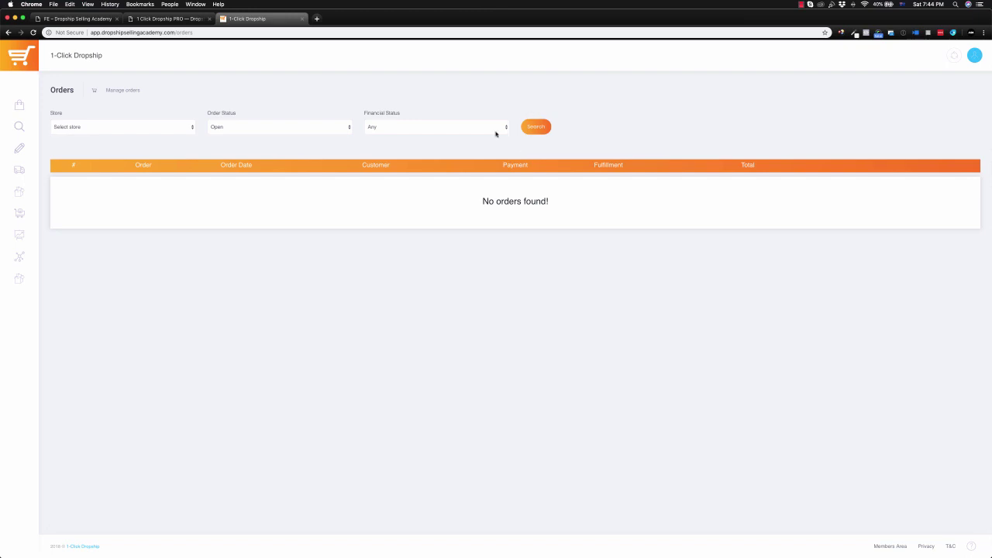
left_click(549, 125)
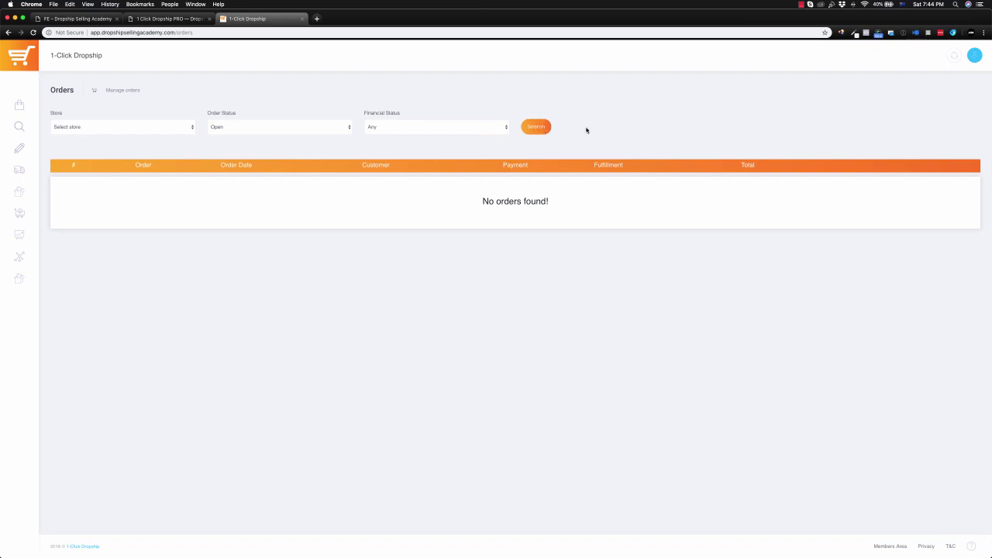